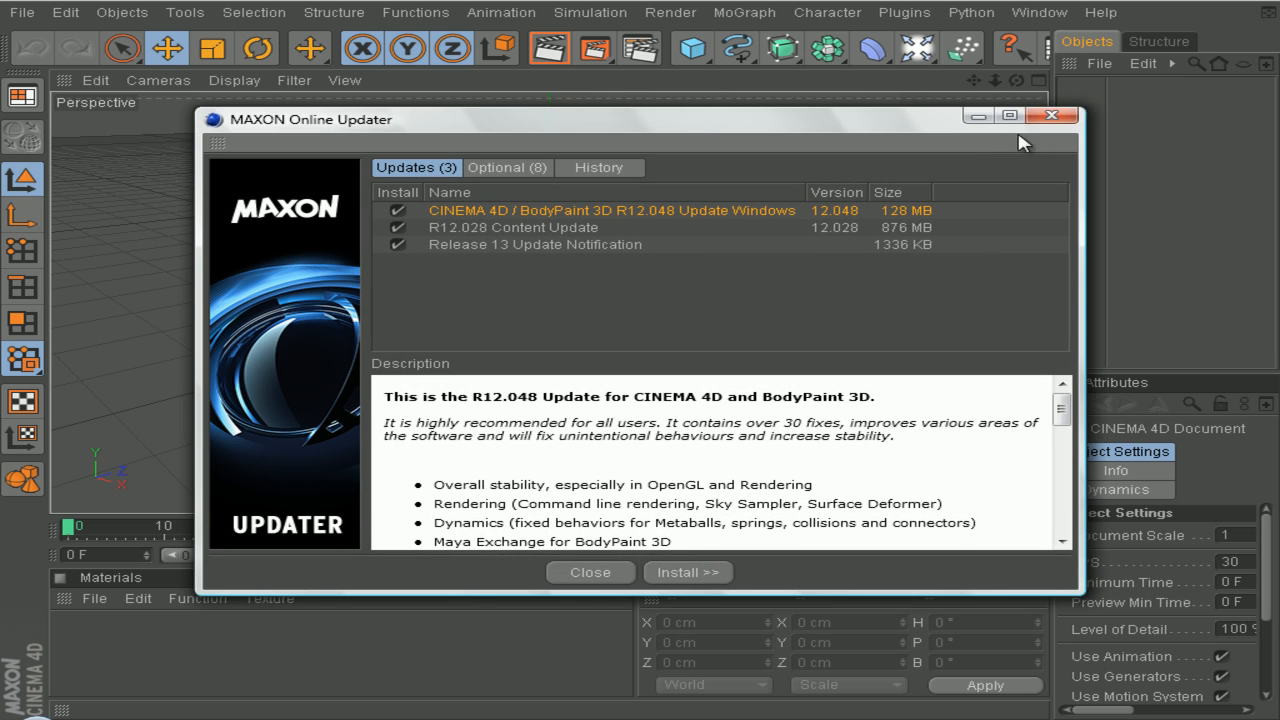
# - Close the MAXON Online Updater and reach the Edit menu
pyautogui.click(1053, 115)
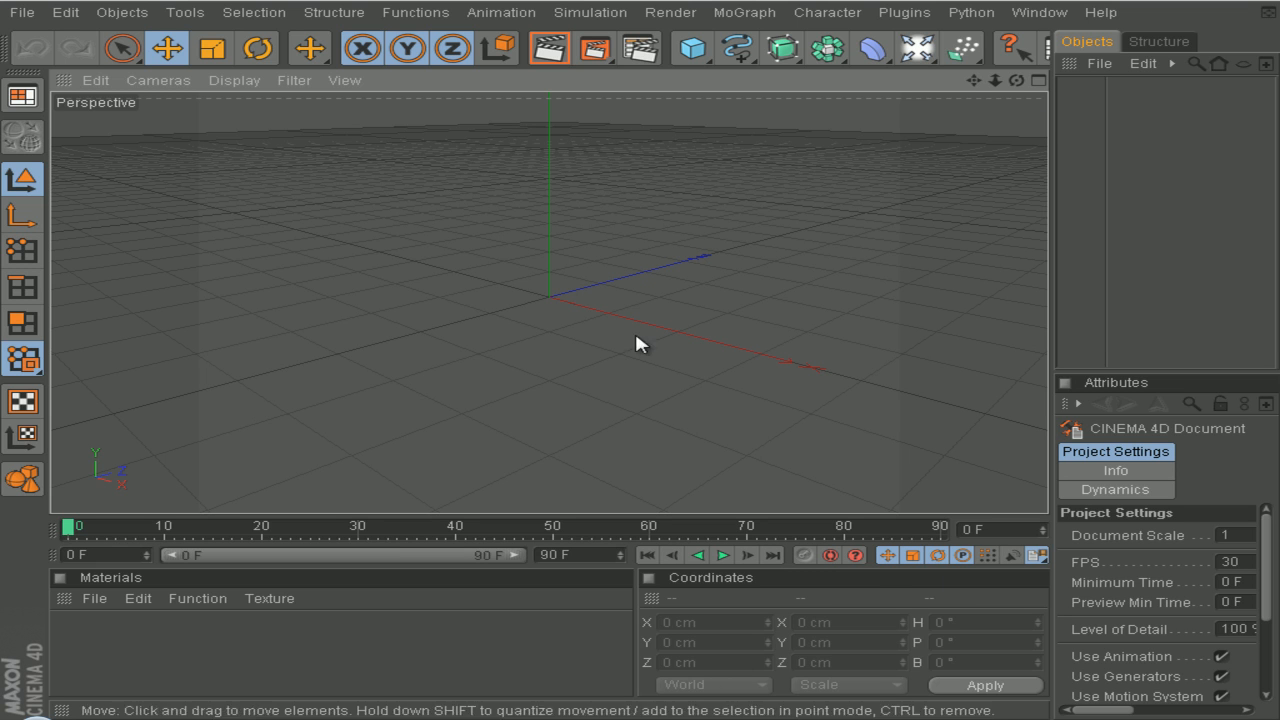
pyautogui.click(62, 14)
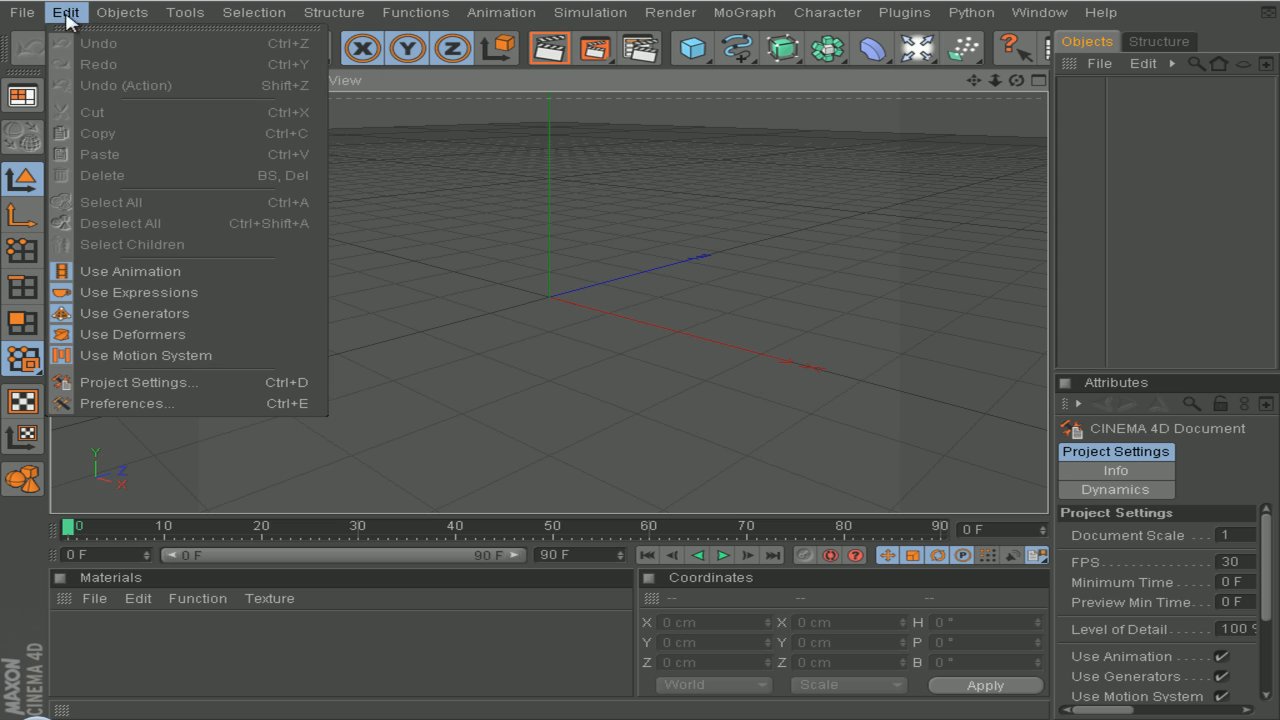
# - Set the Preferences interface language to Deutsch (de)
pyautogui.click(182, 406)
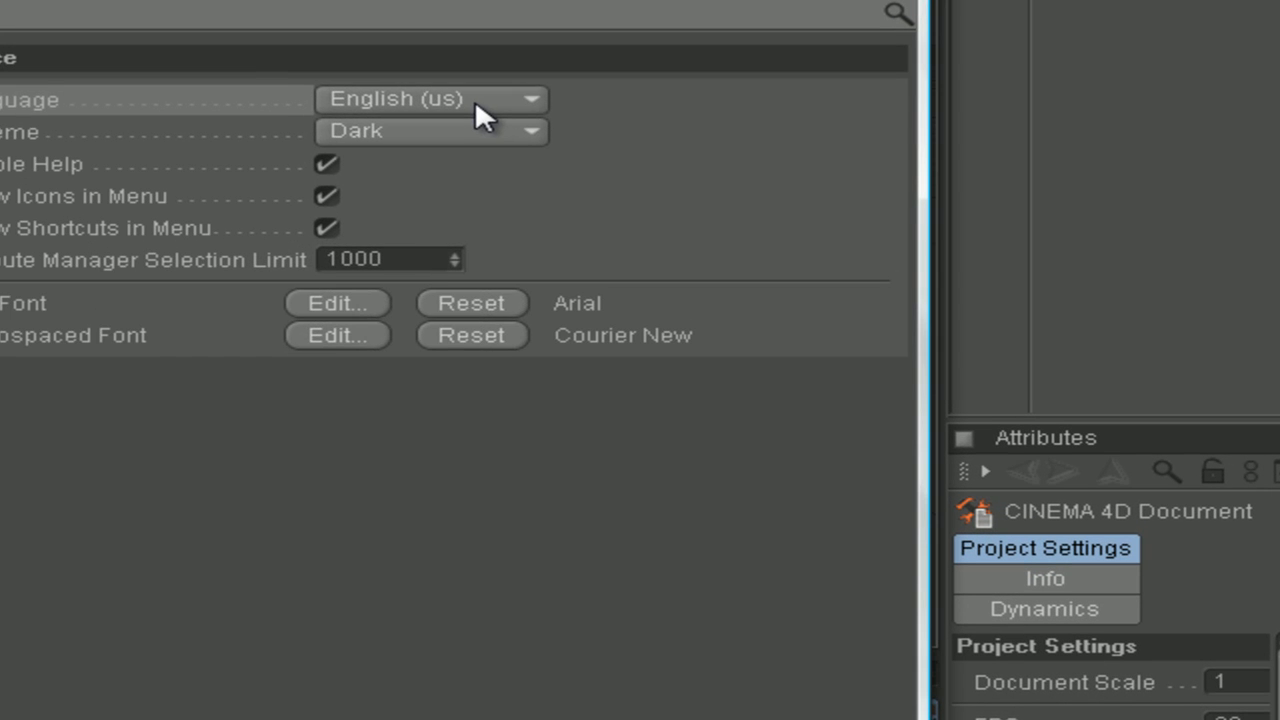
pyautogui.click(720, 164)
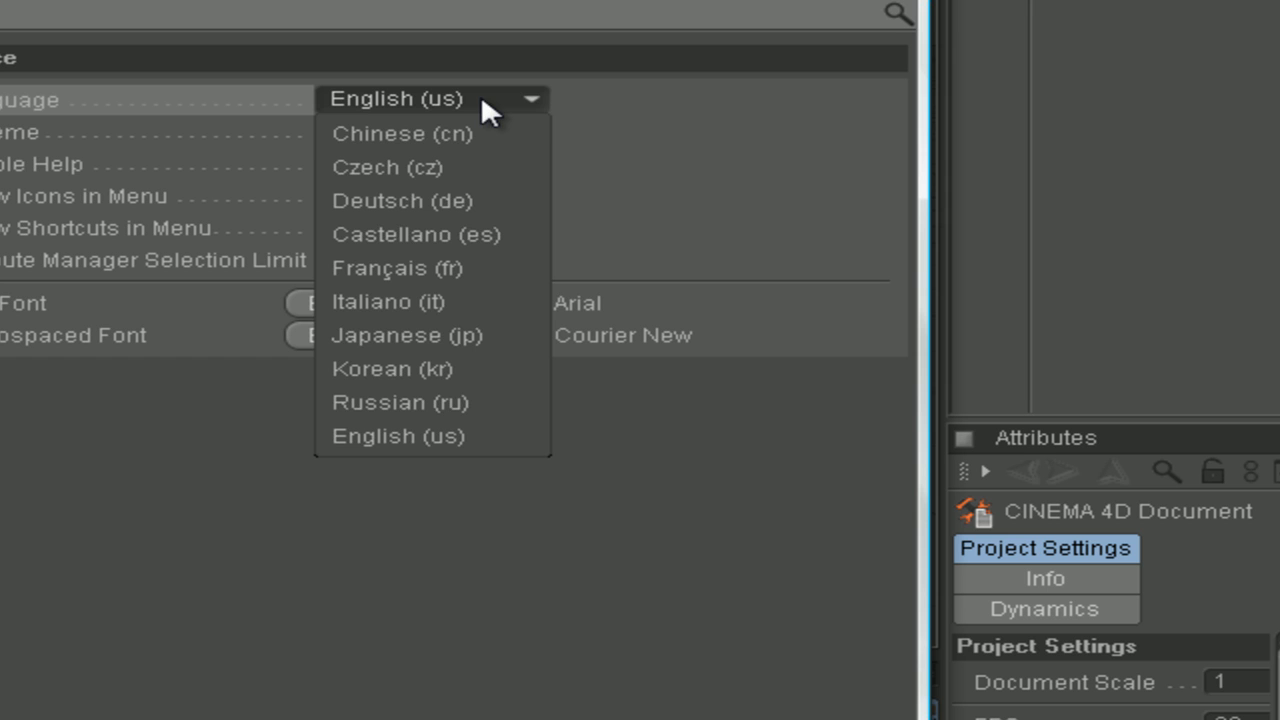
pyautogui.click(478, 99)
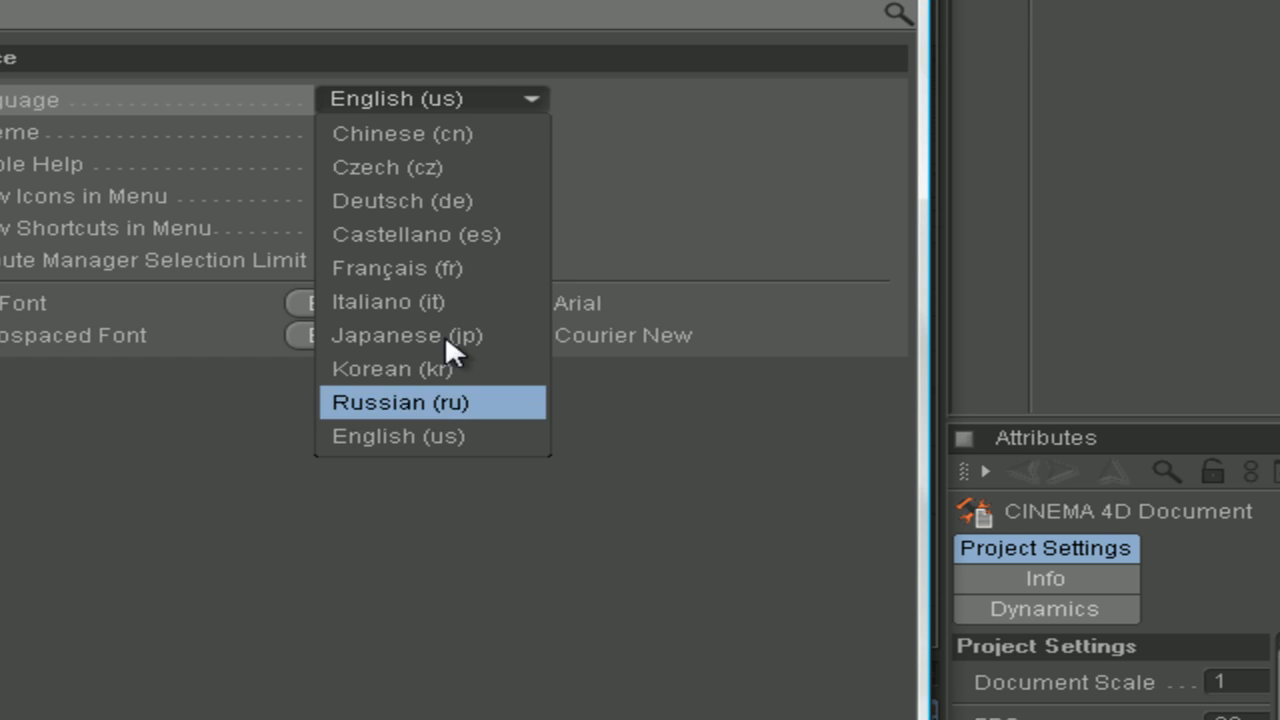
pyautogui.click(469, 200)
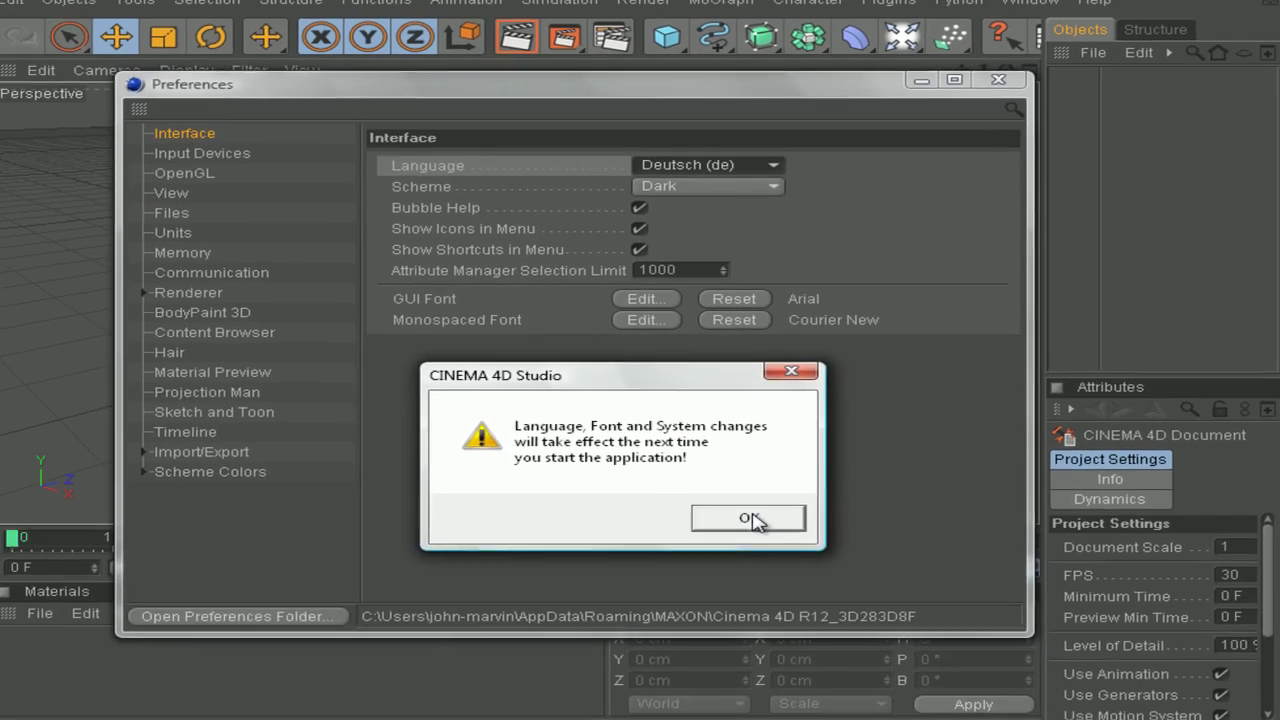
# - Acknowledge the restart notice and quit Cinema 4D from the taskbar to relaunch in German
pyautogui.click(748, 522)
pyautogui.rightClick(790, 715)
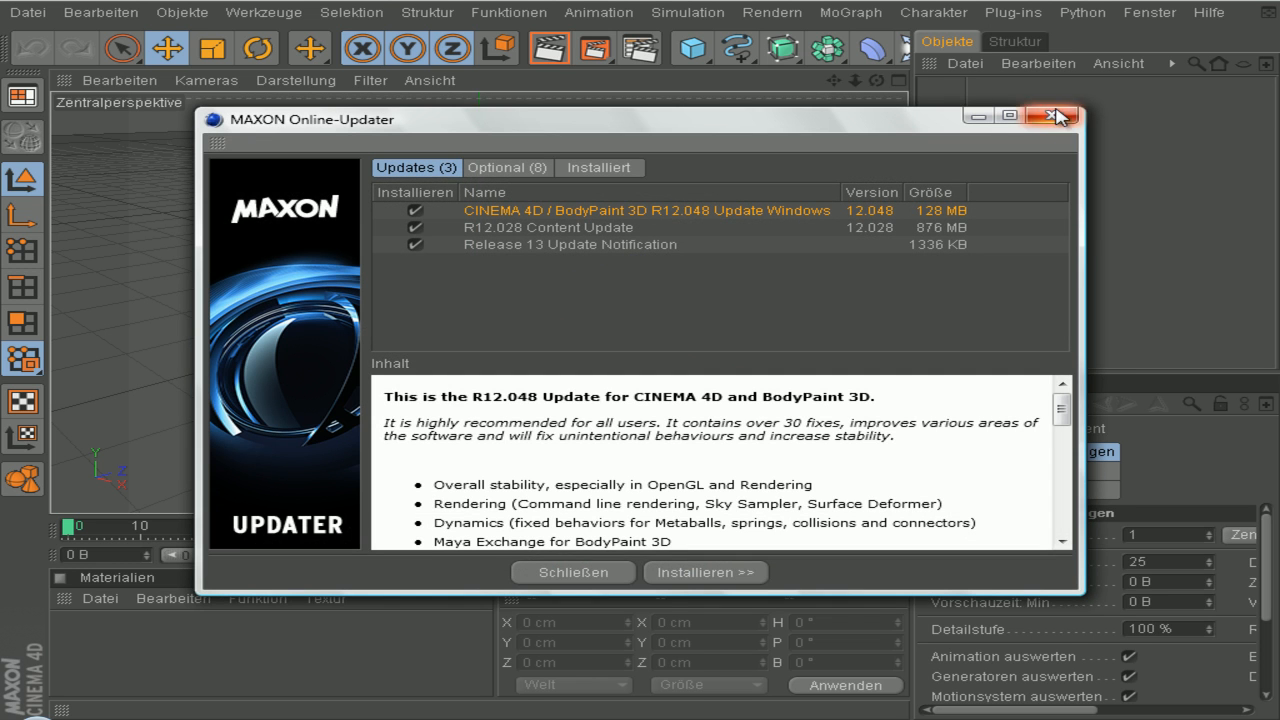
pyautogui.click(1055, 116)
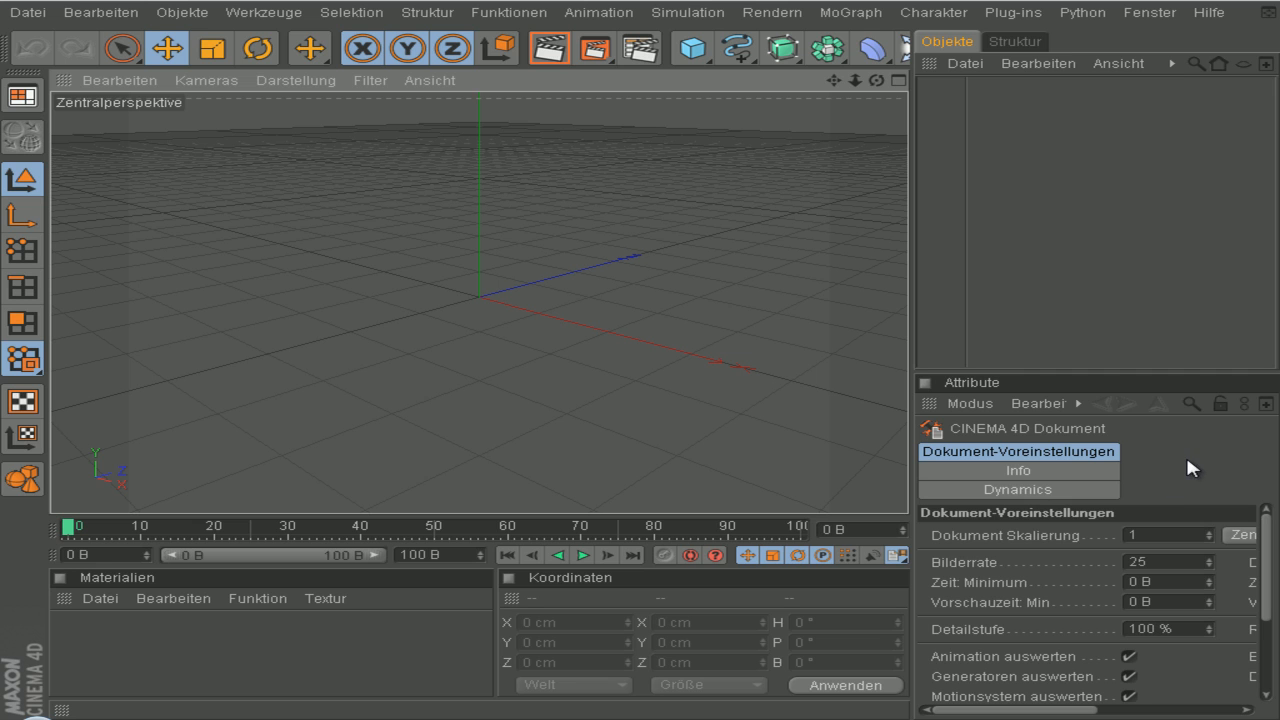